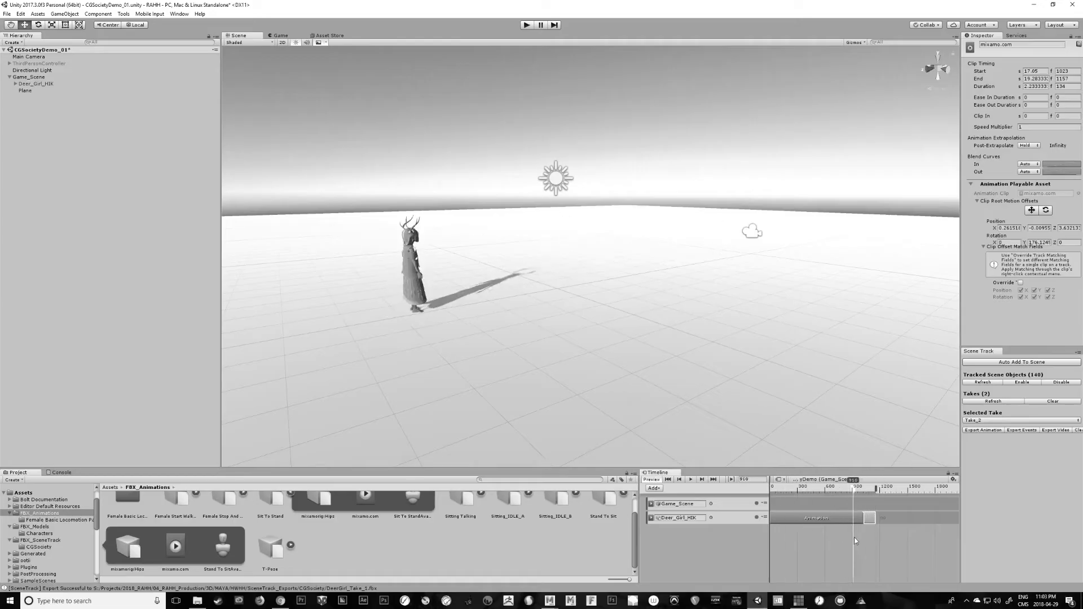
Add Sitting_IDLE_B's mixamo.com clip after the sit clip, matching offsets and setting Position Y to 0
{"action": "left_click_drag", "start_coordinate": [834, 551], "coordinate": [876, 533]}
{"action": "left_click", "coordinate": [575, 492]}
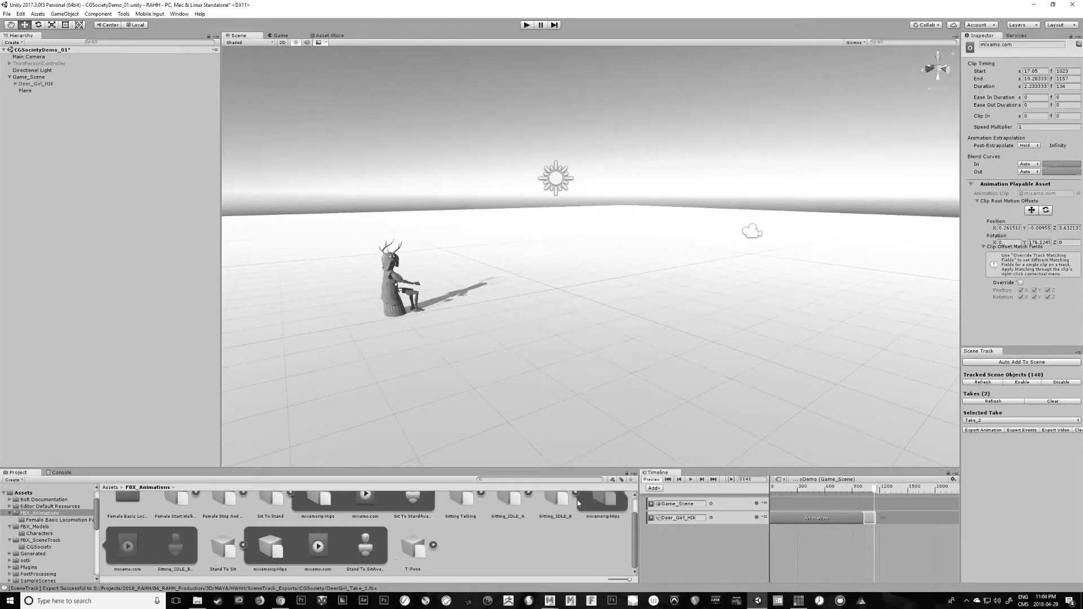
{"action": "right_click", "coordinate": [897, 518]}
{"action": "left_click", "coordinate": [931, 505]}
{"action": "left_click", "coordinate": [879, 496]}
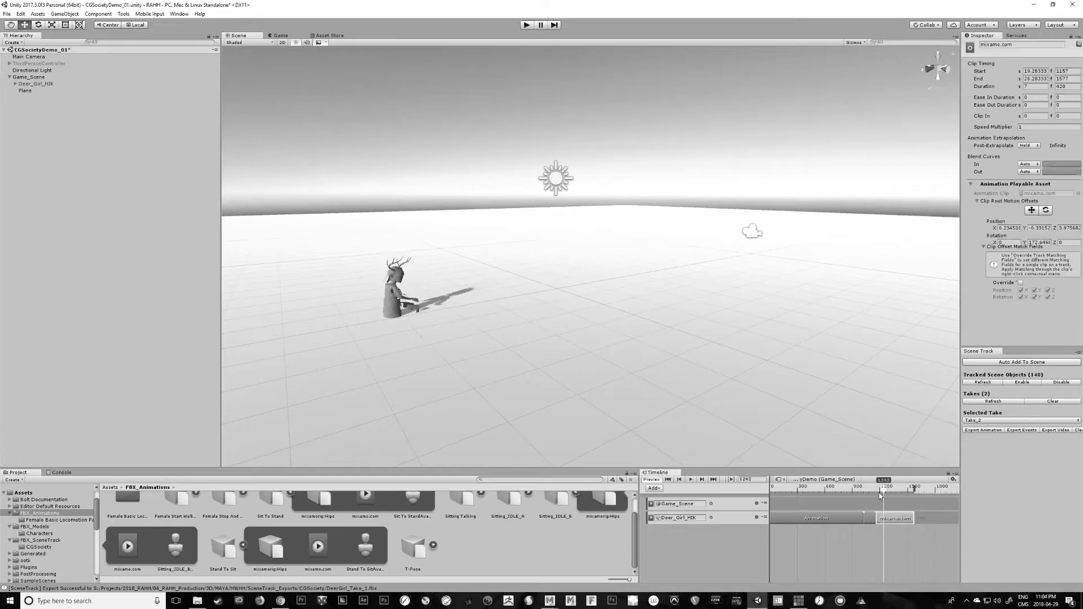
{"action": "type", "text": "0"}
{"action": "key", "text": "Return"}
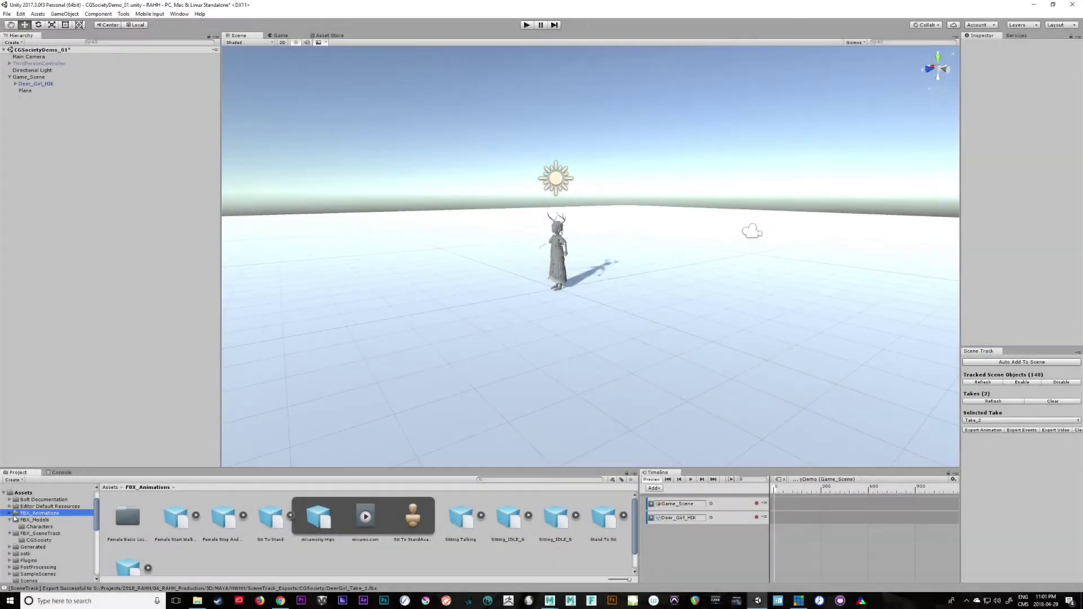
{"action": "right_click", "coordinate": [17, 514]}
{"action": "left_click", "coordinate": [10, 513]}
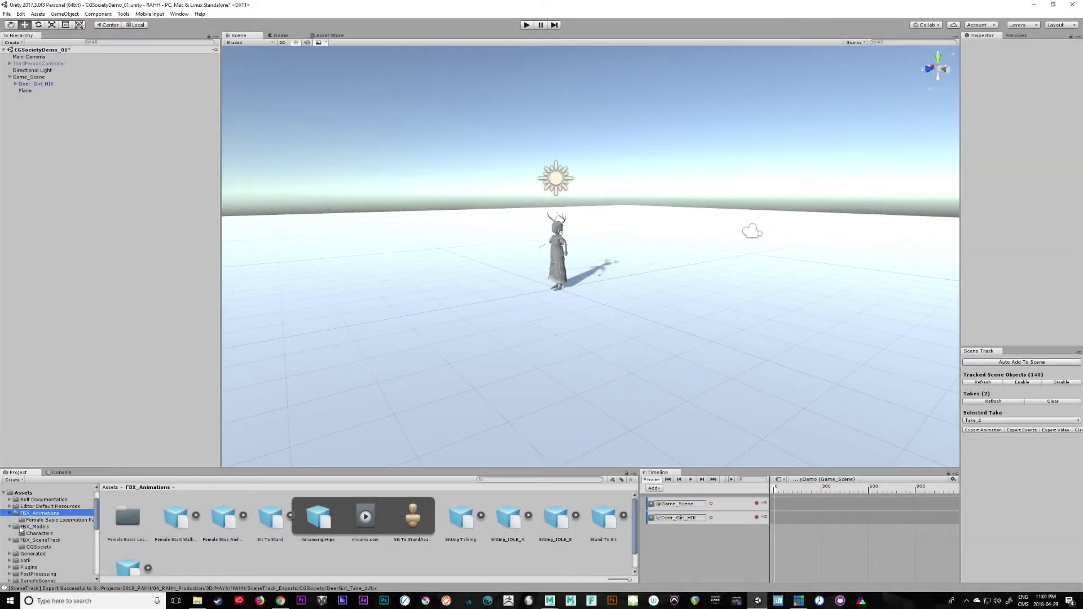
{"action": "left_click", "coordinate": [188, 523]}
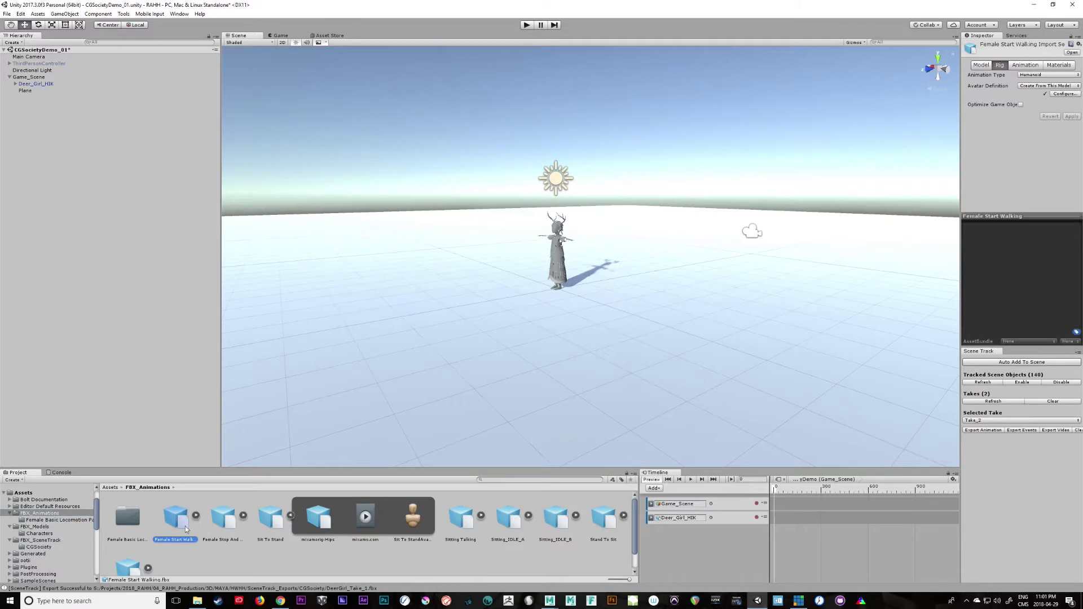
{"action": "left_click", "coordinate": [195, 515]}
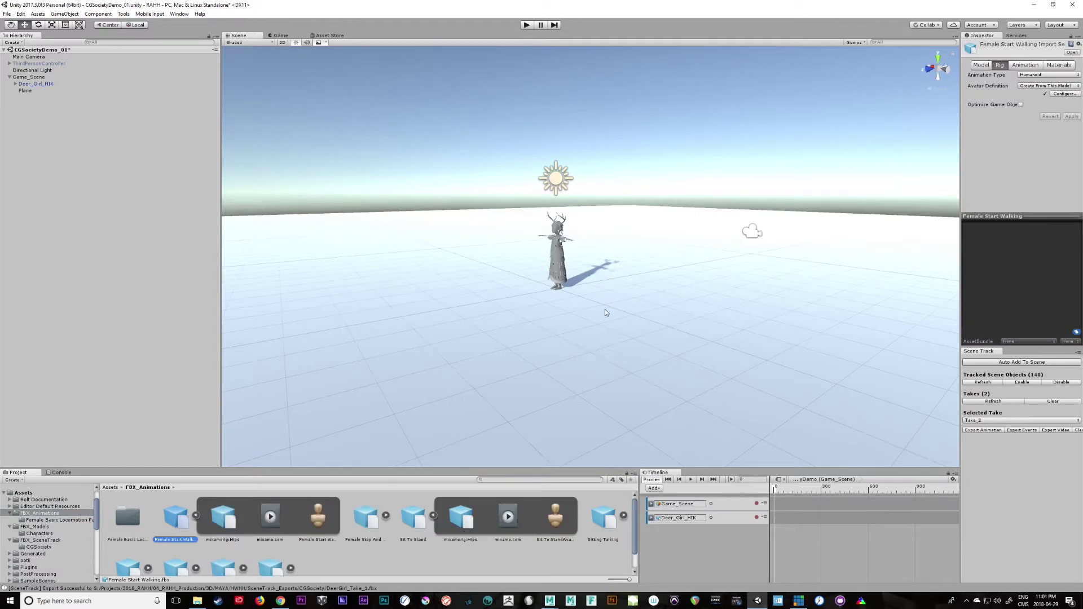
{"action": "left_click_drag", "start_coordinate": [267, 522], "coordinate": [789, 489]}
{"action": "left_click_drag", "start_coordinate": [781, 540], "coordinate": [778, 535]}
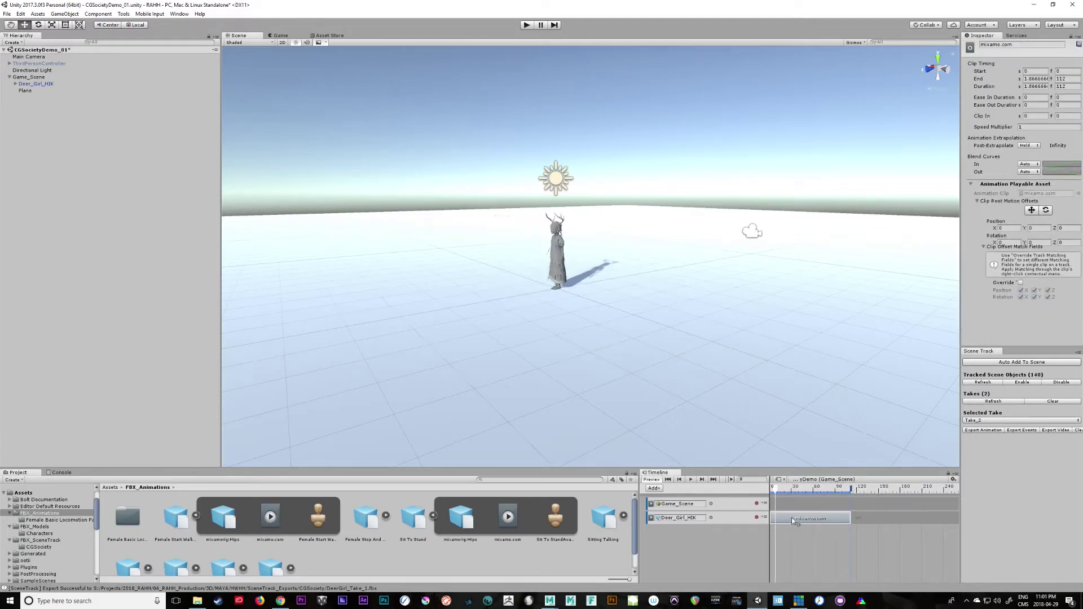
{"action": "right_click", "coordinate": [816, 526]}
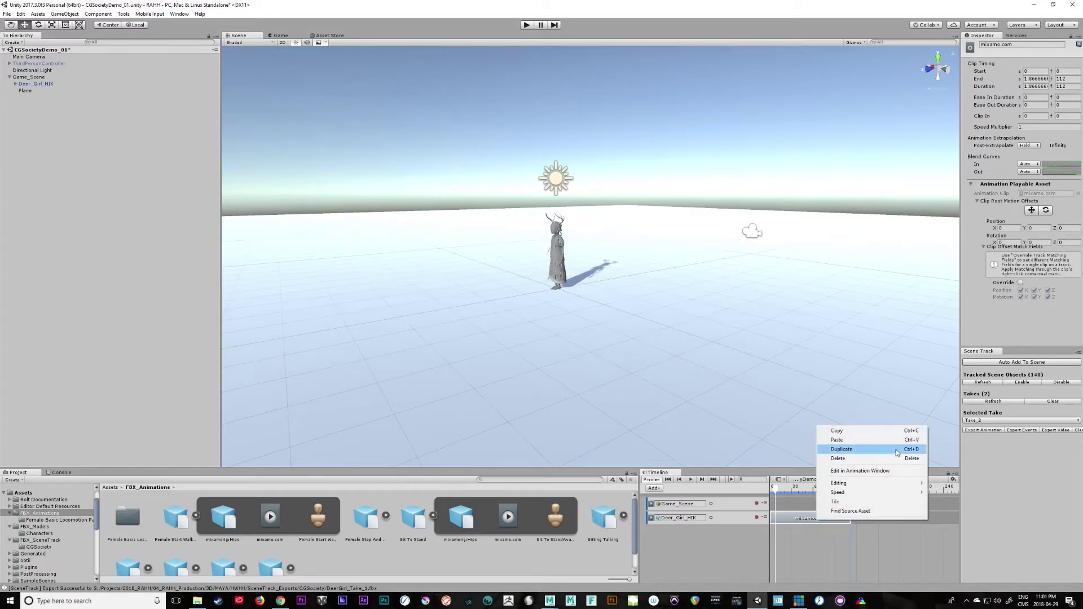
{"action": "left_click", "coordinate": [896, 452]}
Place the CGSociety Animation clip at the start of Deer_Girl_HIK (0–17.05 s), then return to FBX_Animations
{"action": "left_click", "coordinate": [35, 526]}
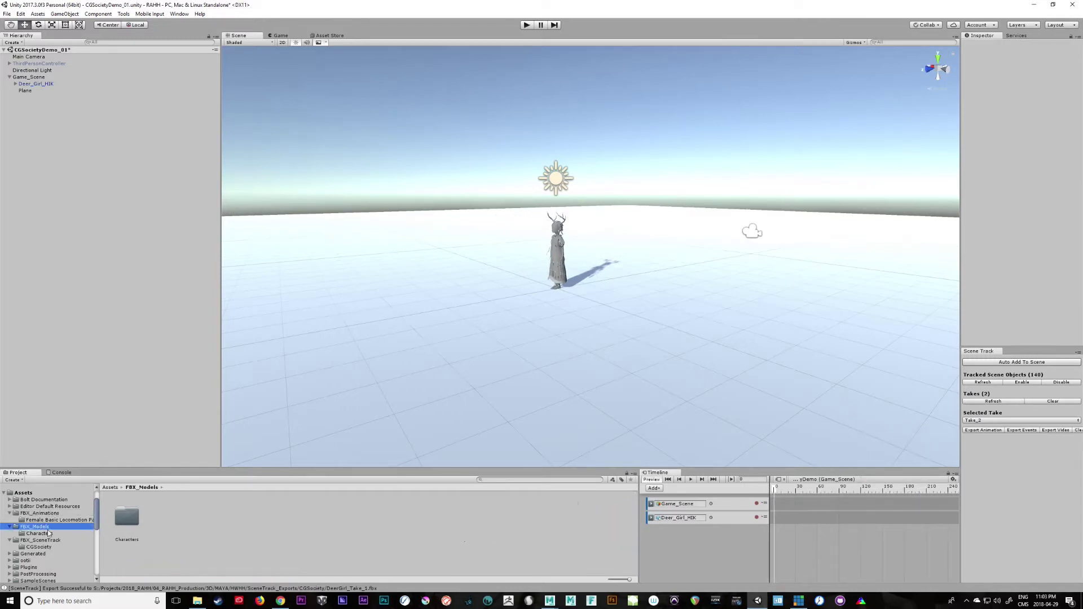
{"action": "left_click", "coordinate": [55, 547]}
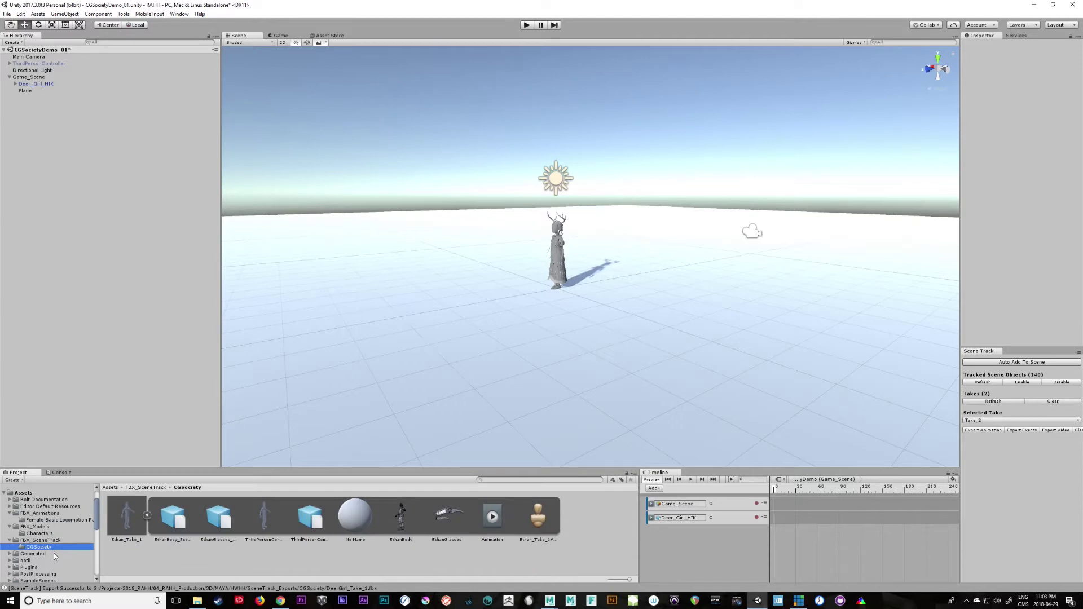
{"action": "left_click_drag", "start_coordinate": [492, 516], "coordinate": [500, 521]}
{"action": "left_click_drag", "start_coordinate": [789, 520], "coordinate": [845, 508]}
{"action": "left_click", "coordinate": [57, 520]}
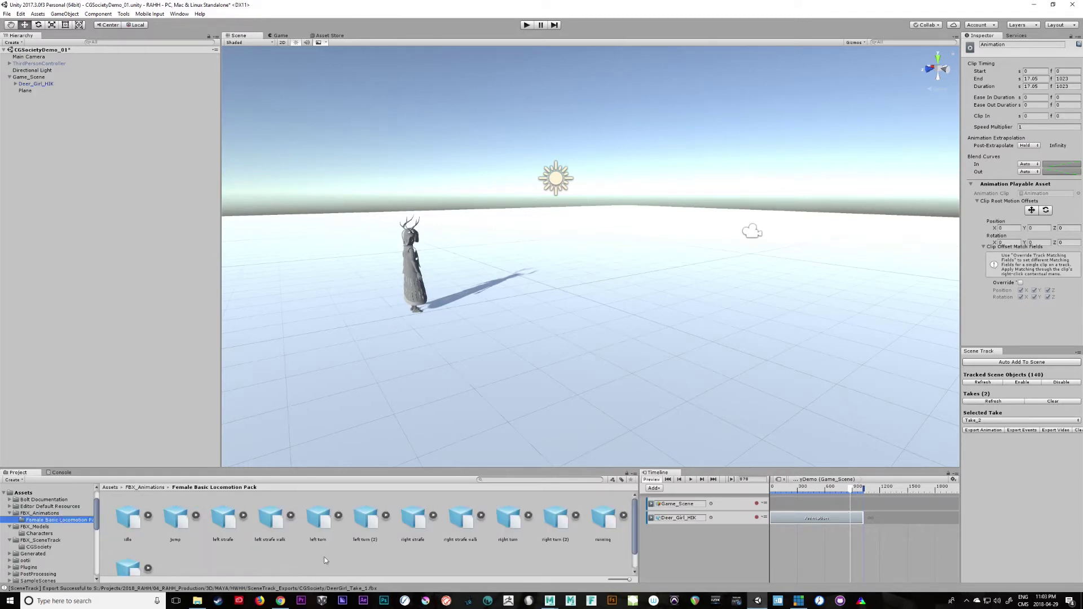
{"action": "key", "text": "BackSpace"}
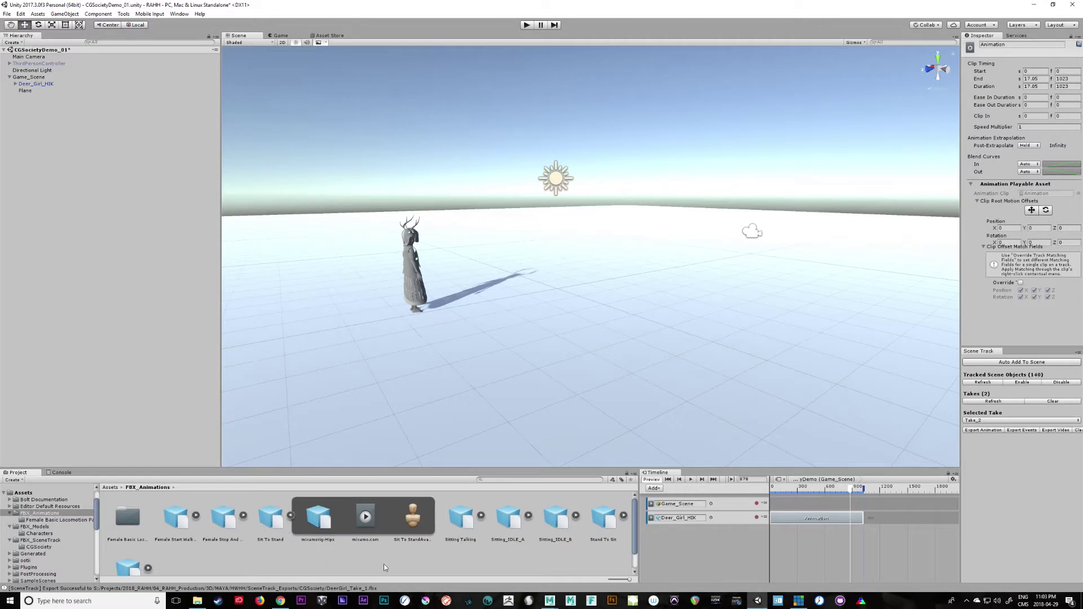
Append Stand To Sit's mixamo.com clip at 17.05–19.28 s with offsets matched to the Animation clip
{"action": "left_click", "coordinate": [625, 536]}
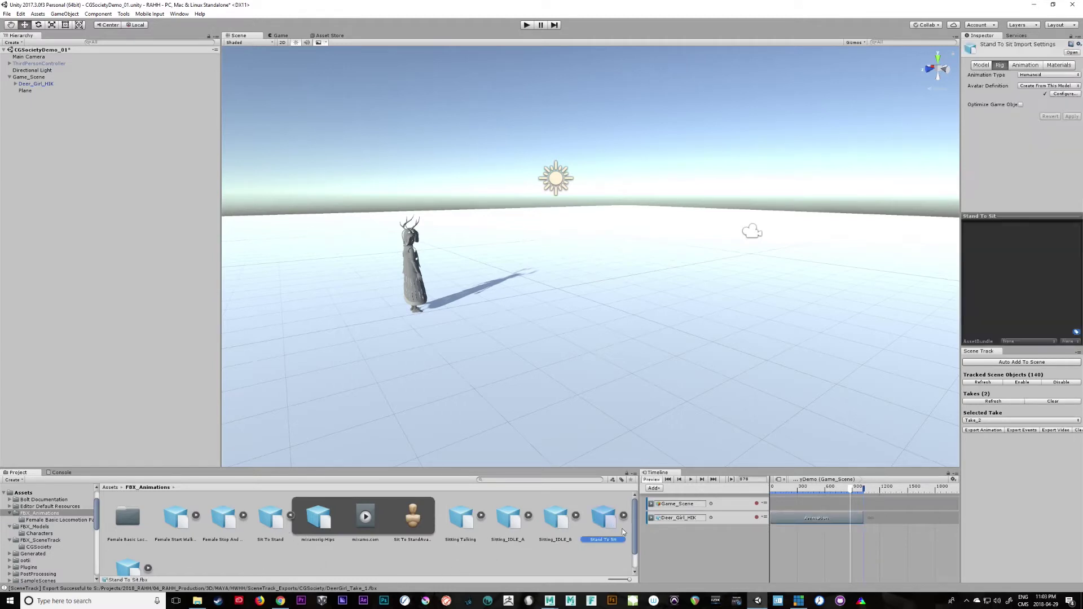
{"action": "left_click", "coordinate": [623, 516]}
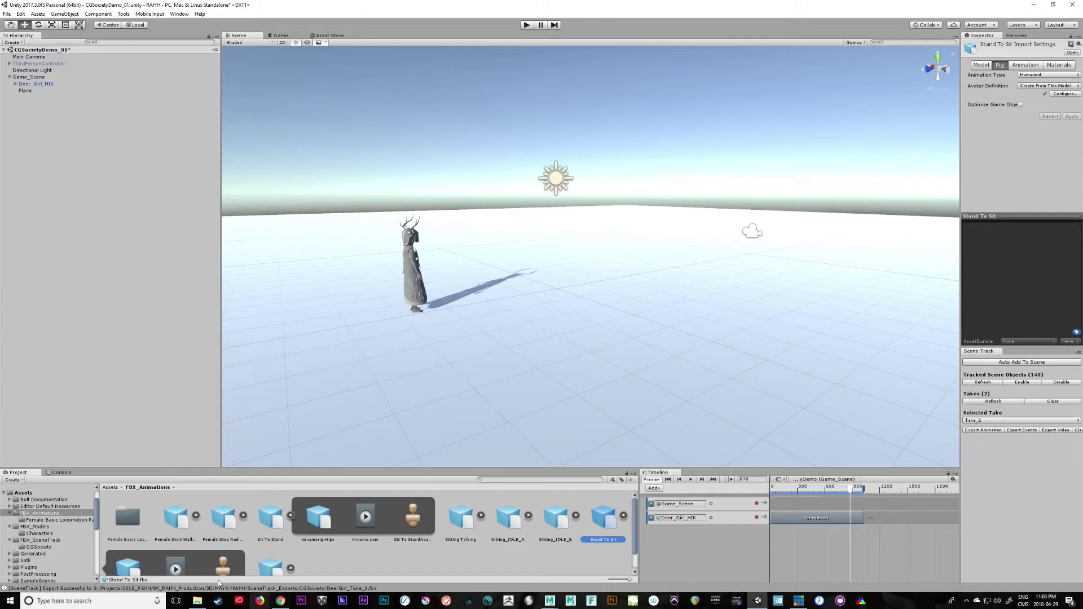
{"action": "scroll", "coordinate": [219, 582], "scroll_direction": "down", "scroll_amount": 1}
{"action": "left_click_drag", "start_coordinate": [175, 546], "coordinate": [864, 500]}
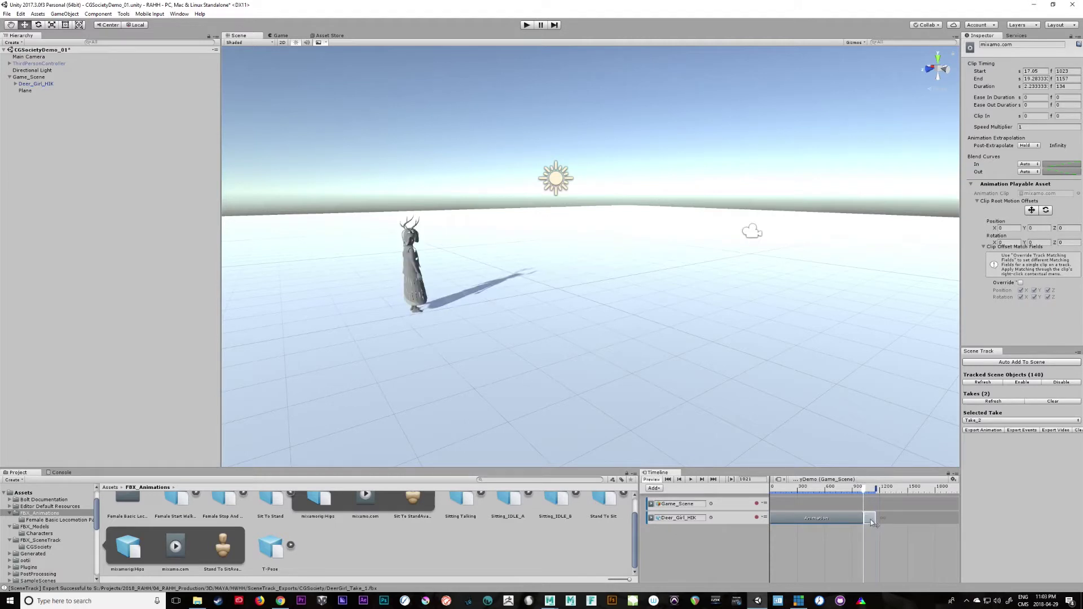
{"action": "right_click", "coordinate": [872, 522]}
{"action": "left_click", "coordinate": [936, 506]}
{"action": "left_click_drag", "start_coordinate": [863, 489], "coordinate": [877, 533]}
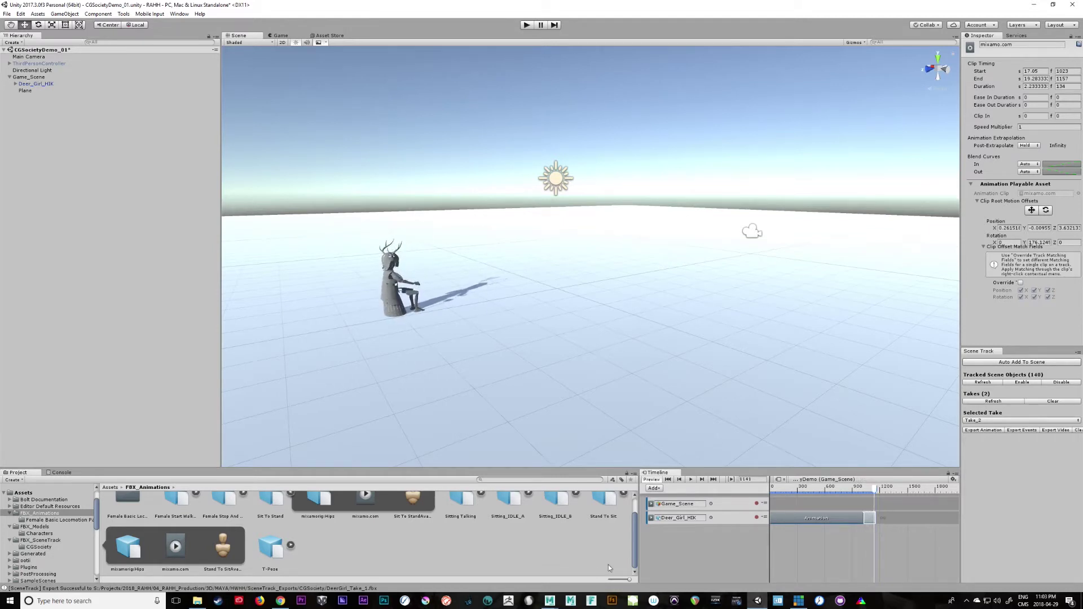
{"action": "left_click", "coordinate": [576, 494]}
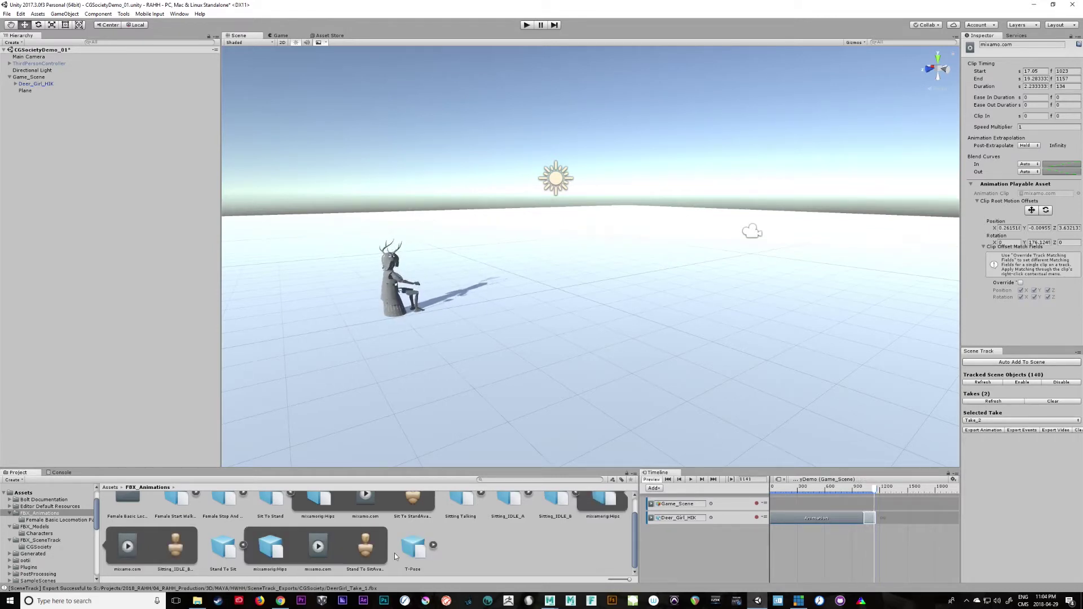
Append the Sitting_IDLE_B clip at 19.28–26.28 s, matched to the sit clip with Position Y 0
{"action": "left_click", "coordinate": [135, 550]}
{"action": "mouse_move", "coordinate": [890, 526]}
{"action": "left_mouse_down"}
{"action": "mouse_move", "coordinate": [880, 493]}
{"action": "mouse_move", "coordinate": [866, 492]}
{"action": "mouse_move", "coordinate": [887, 495]}
{"action": "mouse_move", "coordinate": [875, 499]}
{"action": "mouse_move", "coordinate": [883, 506]}
{"action": "left_mouse_up"}
{"action": "right_click", "coordinate": [903, 520]}
{"action": "left_click", "coordinate": [948, 500]}
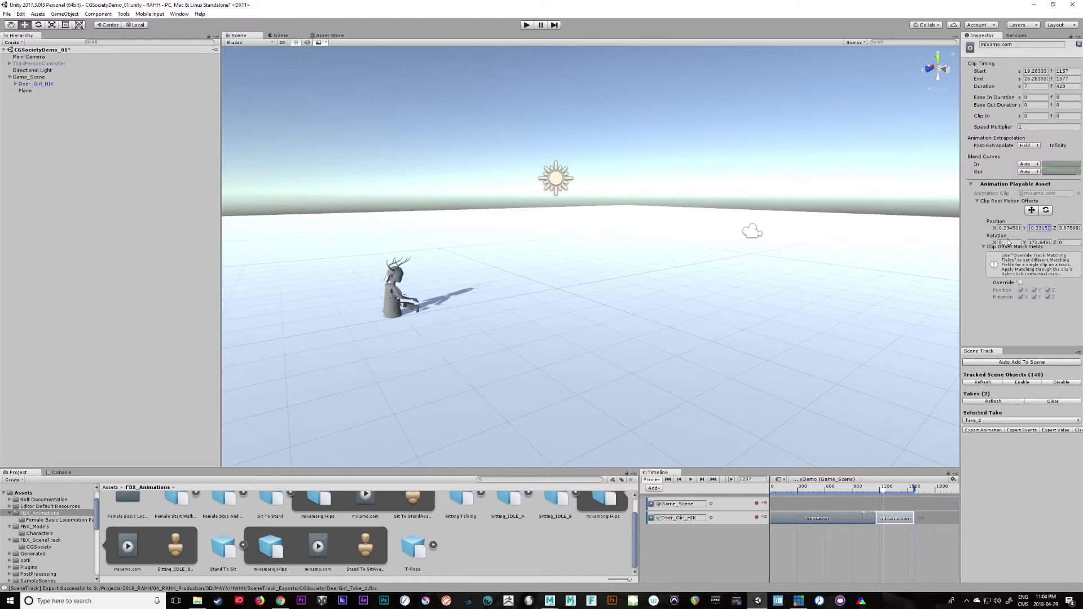
{"action": "type", "text": "0"}
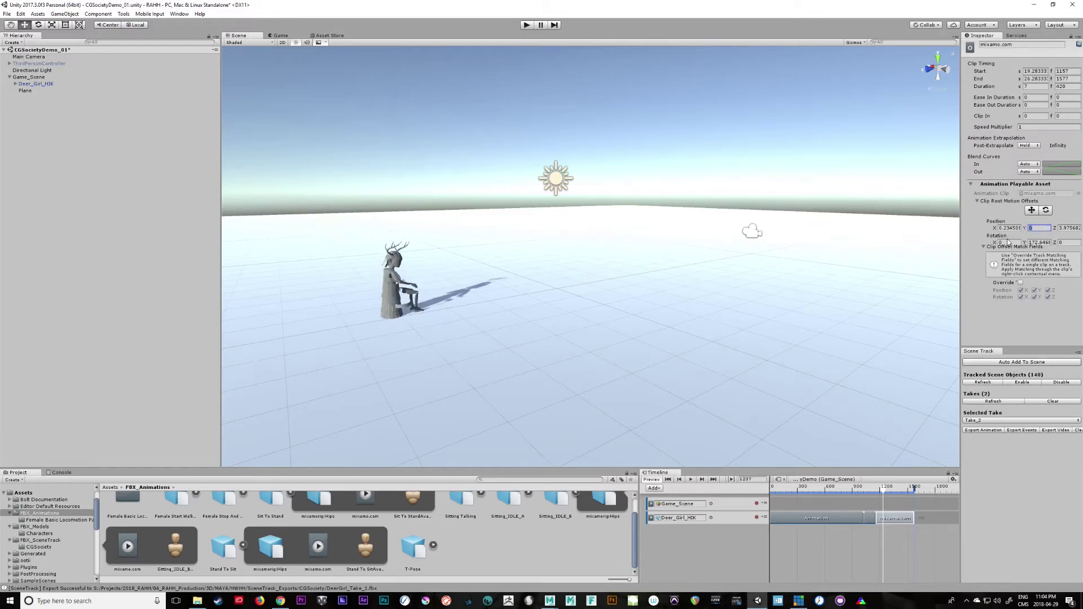
{"action": "left_click_drag", "start_coordinate": [886, 493], "coordinate": [888, 518]}
{"action": "left_click", "coordinate": [289, 494]}
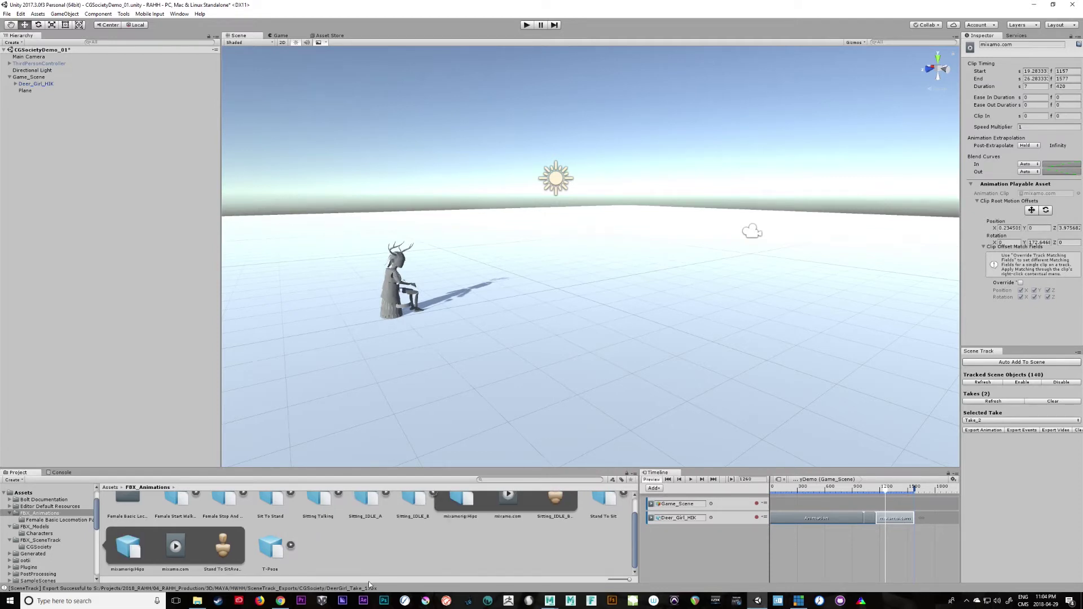
Append Sit To Stand (26.28–28.53 s) with matched offsets, then Female Start Walk at frame 1725
{"action": "left_click", "coordinate": [433, 495]}
{"action": "left_click", "coordinate": [284, 516]}
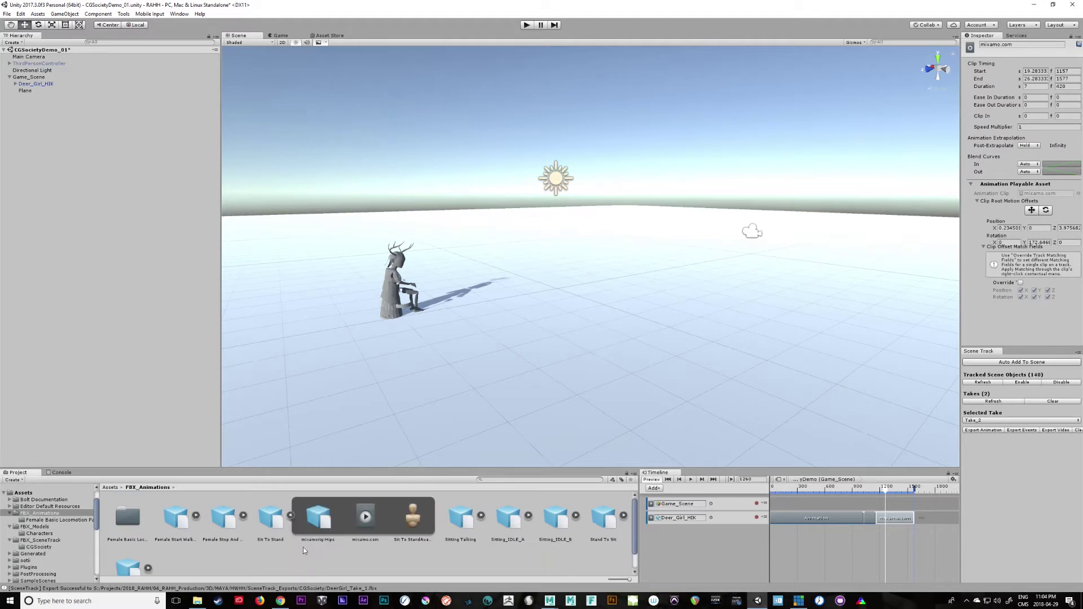
{"action": "left_click_drag", "start_coordinate": [927, 524], "coordinate": [921, 491]}
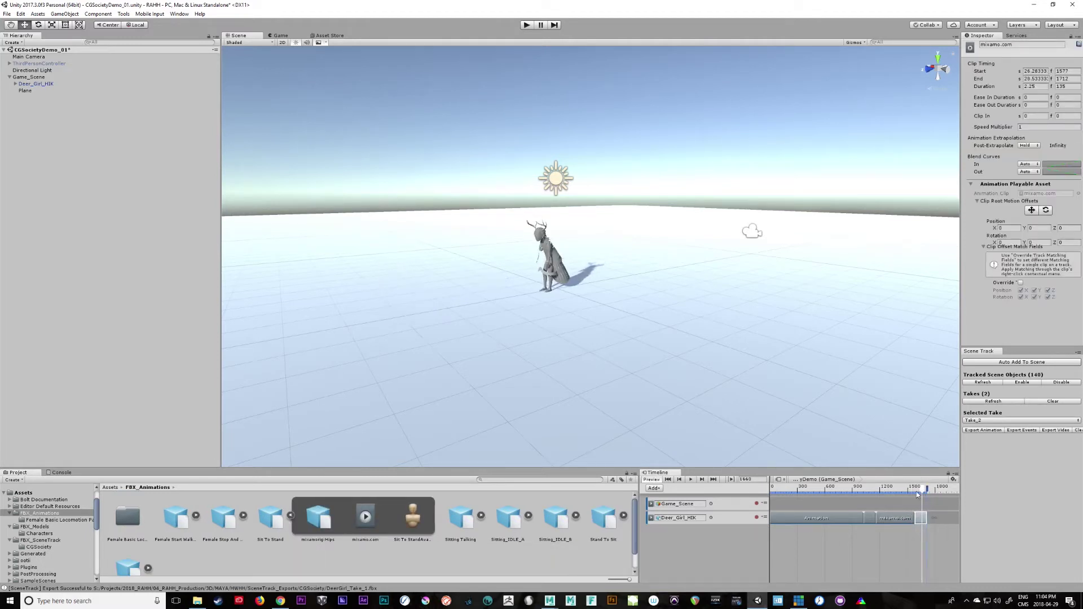
{"action": "right_click", "coordinate": [924, 525]}
{"action": "left_click", "coordinate": [996, 506]}
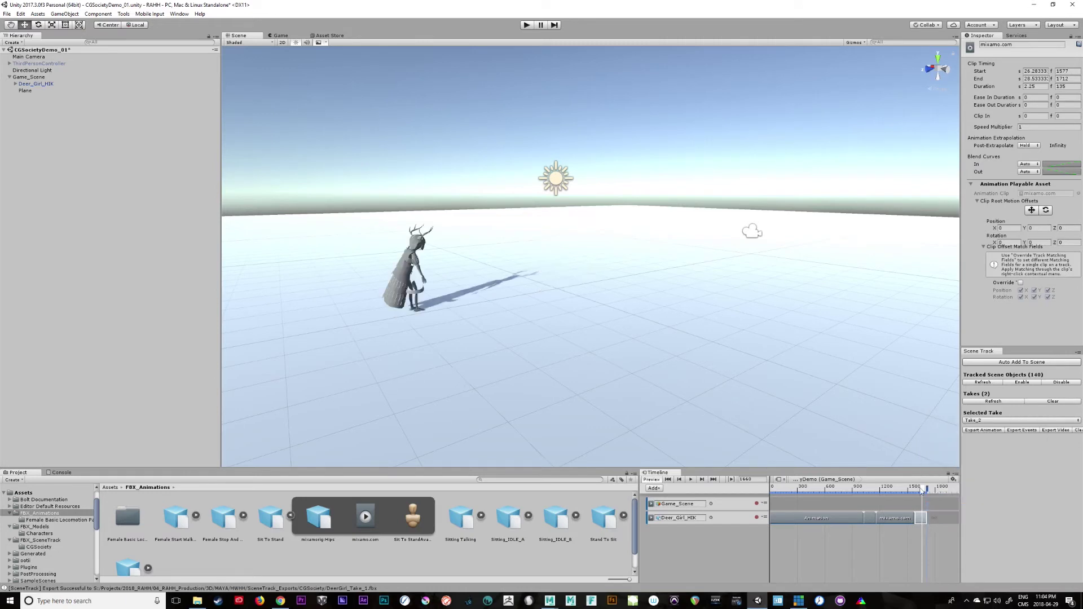
{"action": "mouse_move", "coordinate": [921, 491]}
{"action": "left_mouse_down"}
{"action": "mouse_move", "coordinate": [801, 519]}
{"action": "mouse_move", "coordinate": [842, 530]}
{"action": "mouse_move", "coordinate": [928, 494]}
{"action": "left_mouse_up"}
{"action": "left_click", "coordinate": [195, 515]}
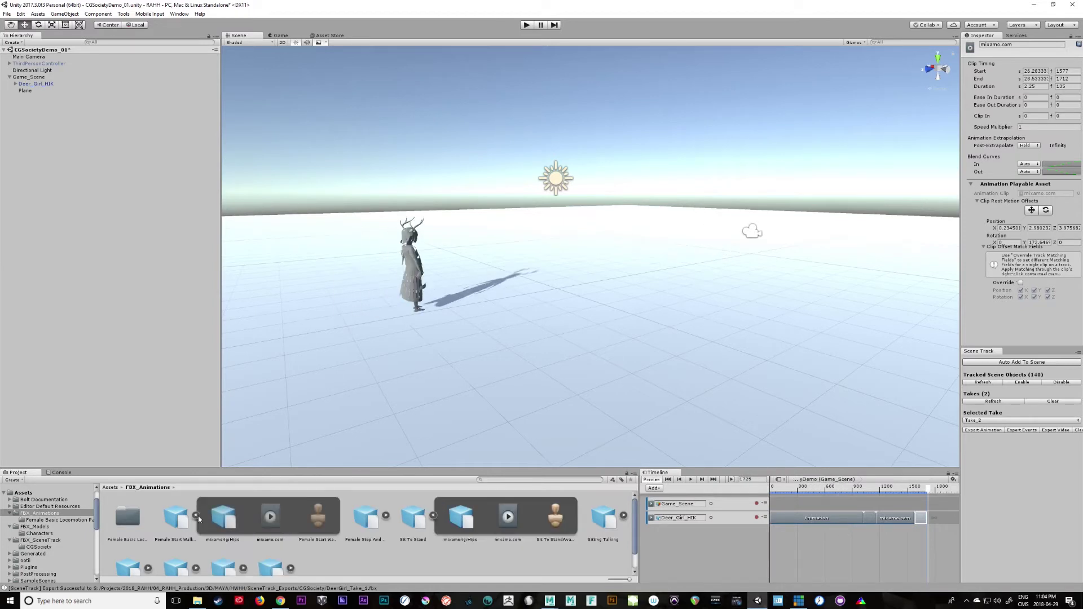
{"action": "left_click_drag", "start_coordinate": [935, 523], "coordinate": [930, 492]}
Match the walk clip's offsets to the Sit To Stand clip and set its Position Y to 0
{"action": "right_click", "coordinate": [932, 522]}
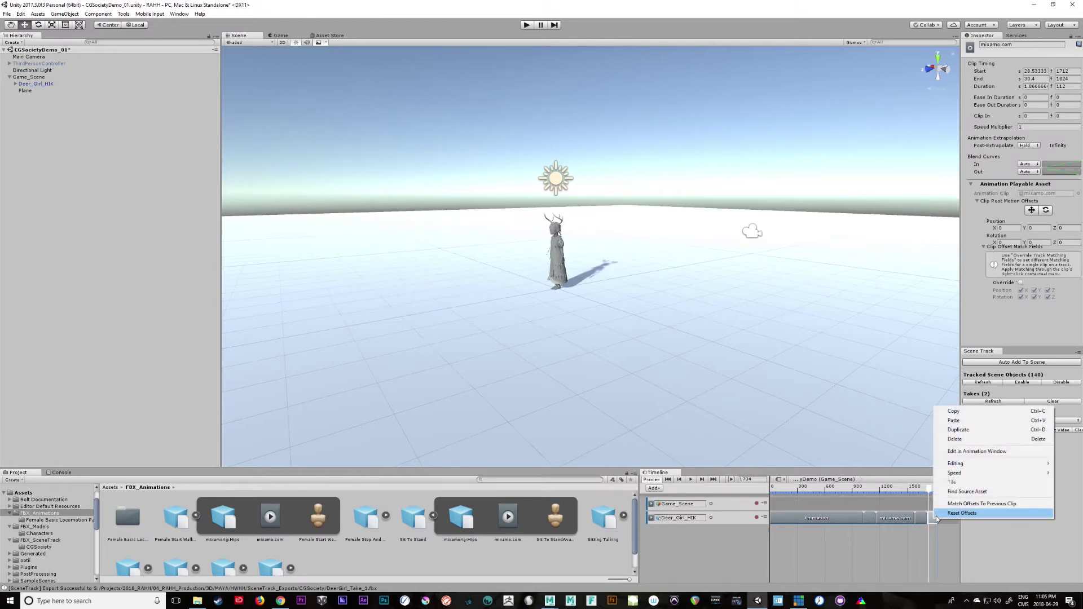
{"action": "left_click", "coordinate": [1011, 504]}
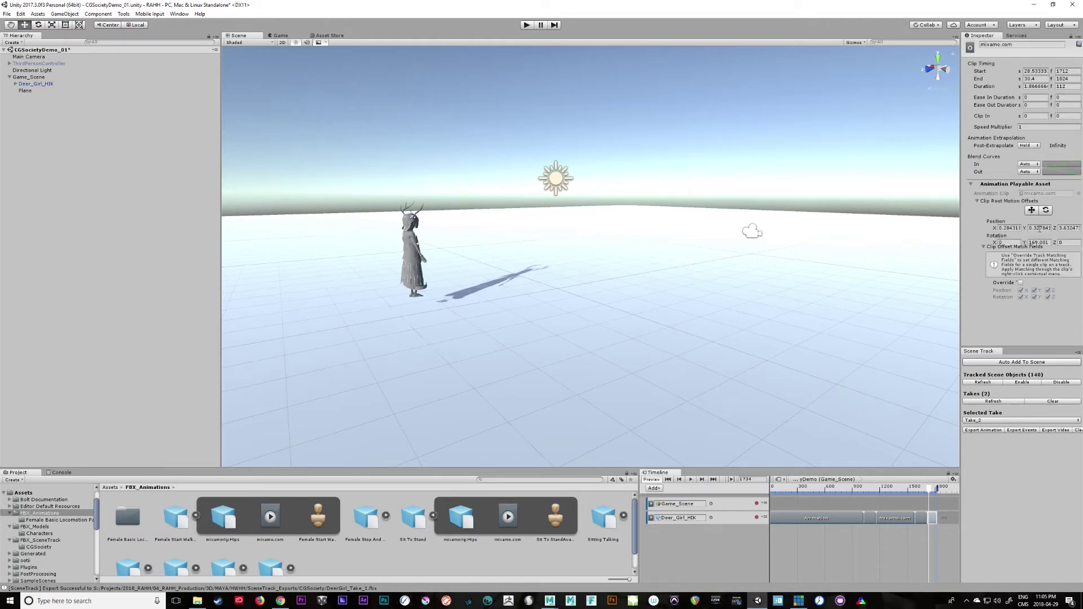
{"action": "type", "text": "0"}
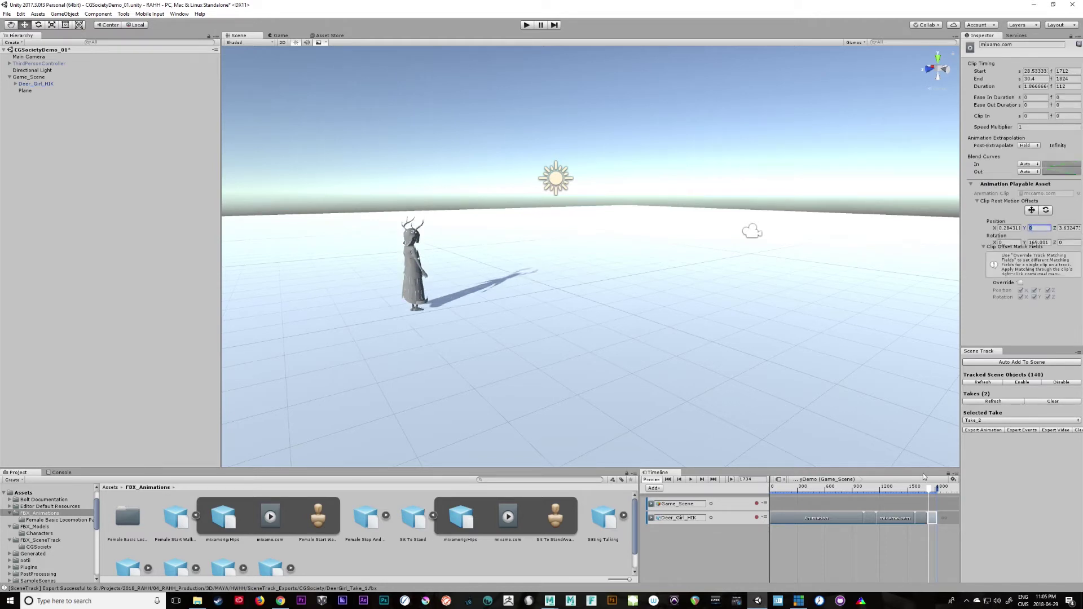
{"action": "left_click_drag", "start_coordinate": [929, 490], "coordinate": [940, 513]}
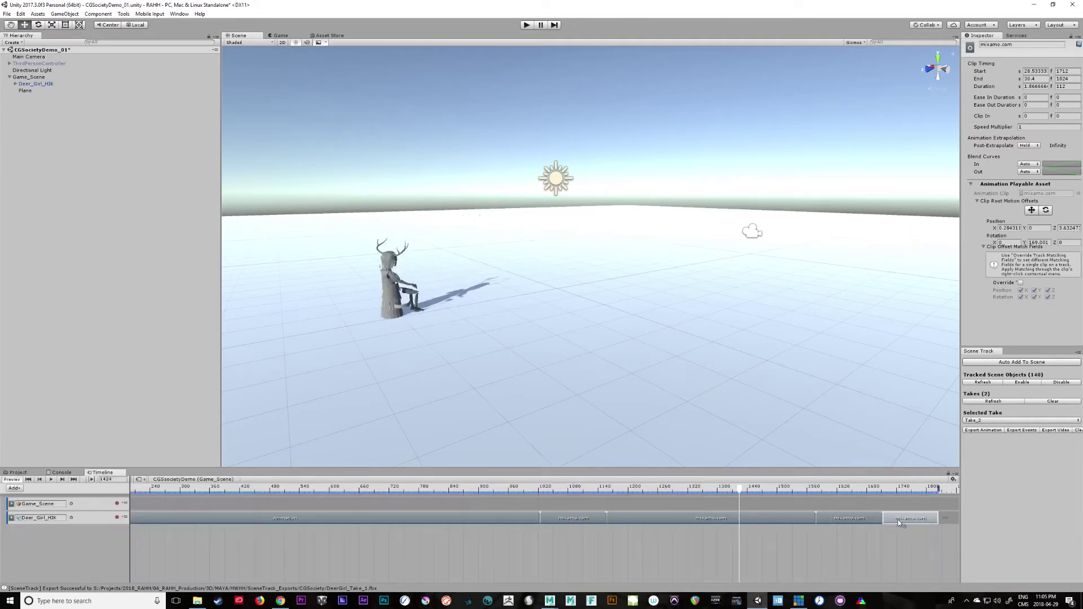
Overlap the last clip with the previous one for a 10-frame blend and play back the Timeline
{"action": "left_click_drag", "start_coordinate": [893, 523], "coordinate": [892, 522]}
{"action": "left_click_drag", "start_coordinate": [862, 489], "coordinate": [343, 533]}
{"action": "left_click_drag", "start_coordinate": [879, 490], "coordinate": [414, 512]}
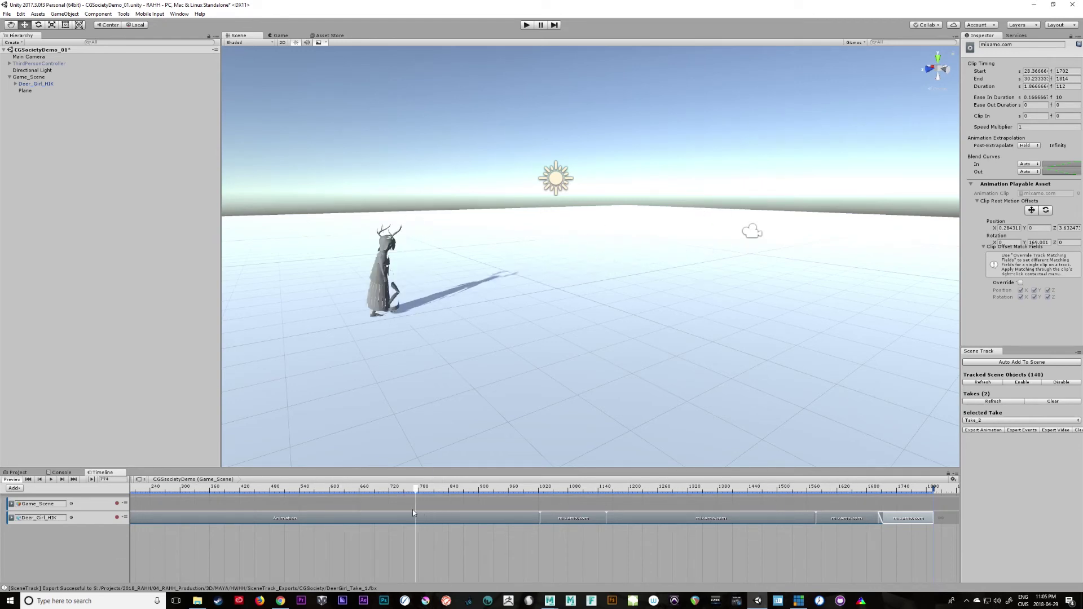
{"action": "scroll", "coordinate": [784, 527], "scroll_direction": "down", "scroll_amount": 5}
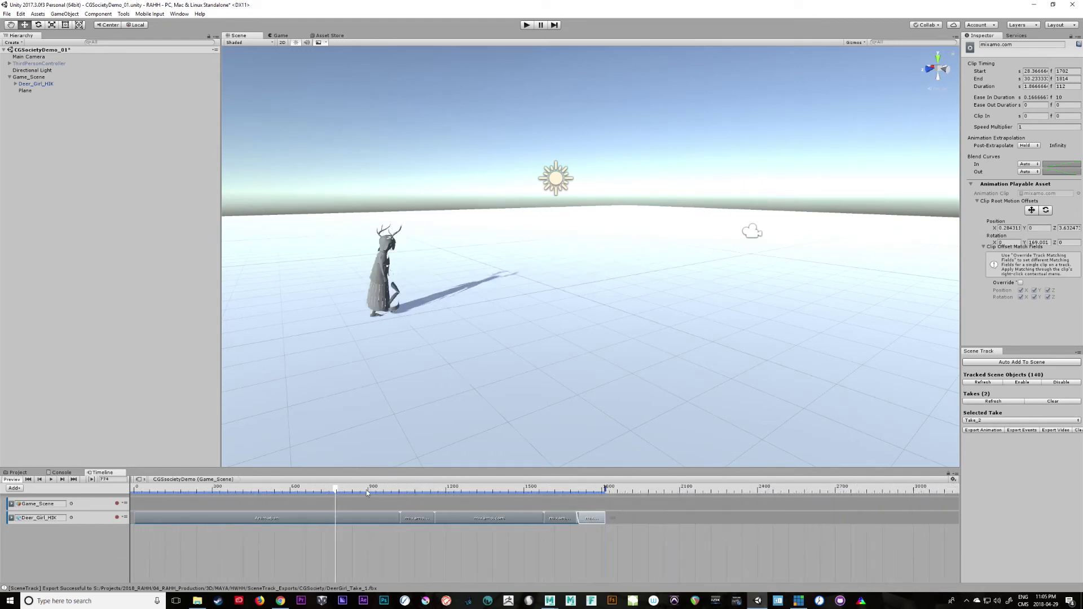
{"action": "left_click_drag", "start_coordinate": [366, 489], "coordinate": [135, 526]}
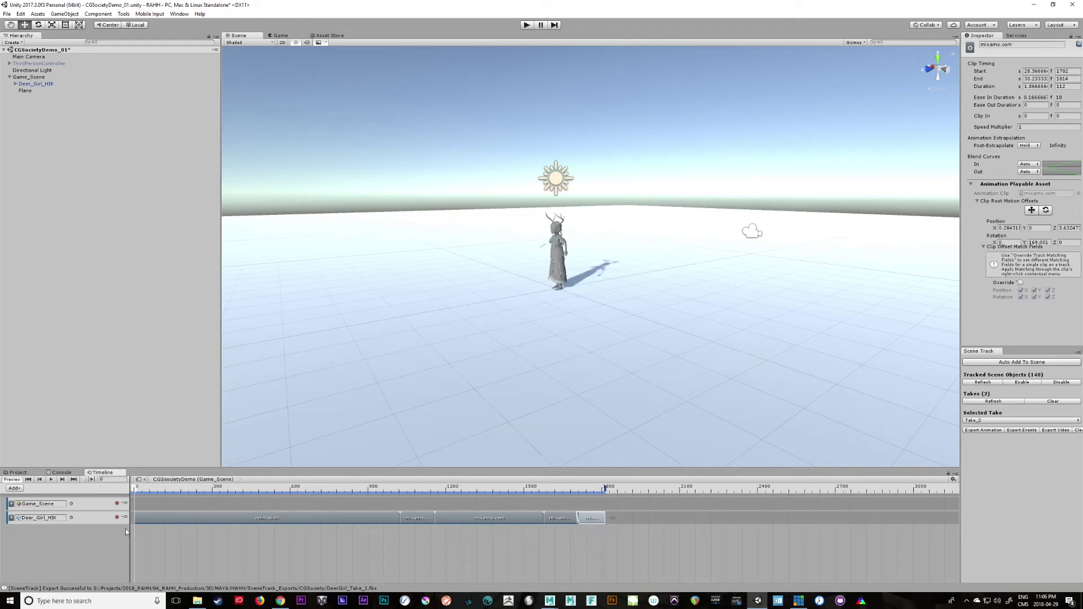
{"action": "key", "text": "space"}
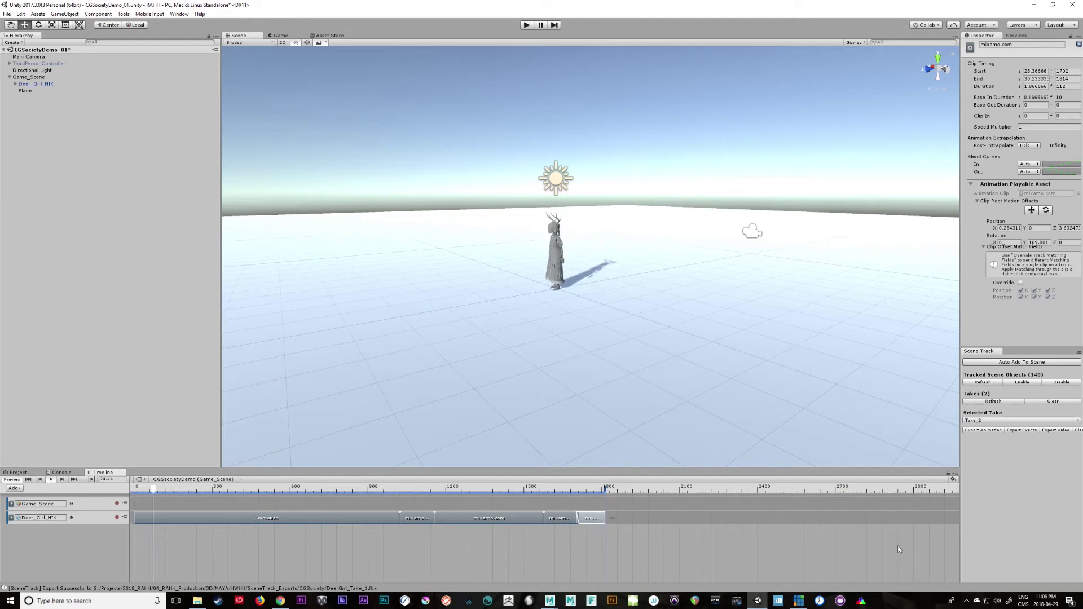
{"action": "left_click_drag", "start_coordinate": [605, 344], "coordinate": [846, 407], "text": "alt"}
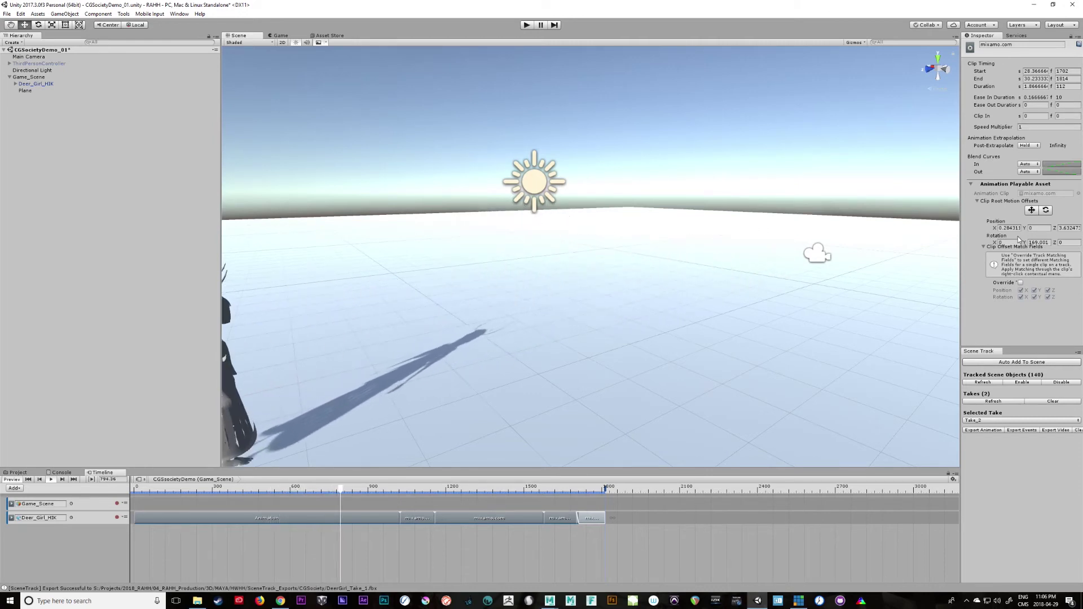
{"action": "scroll", "coordinate": [623, 392], "scroll_direction": "down", "scroll_amount": 2}
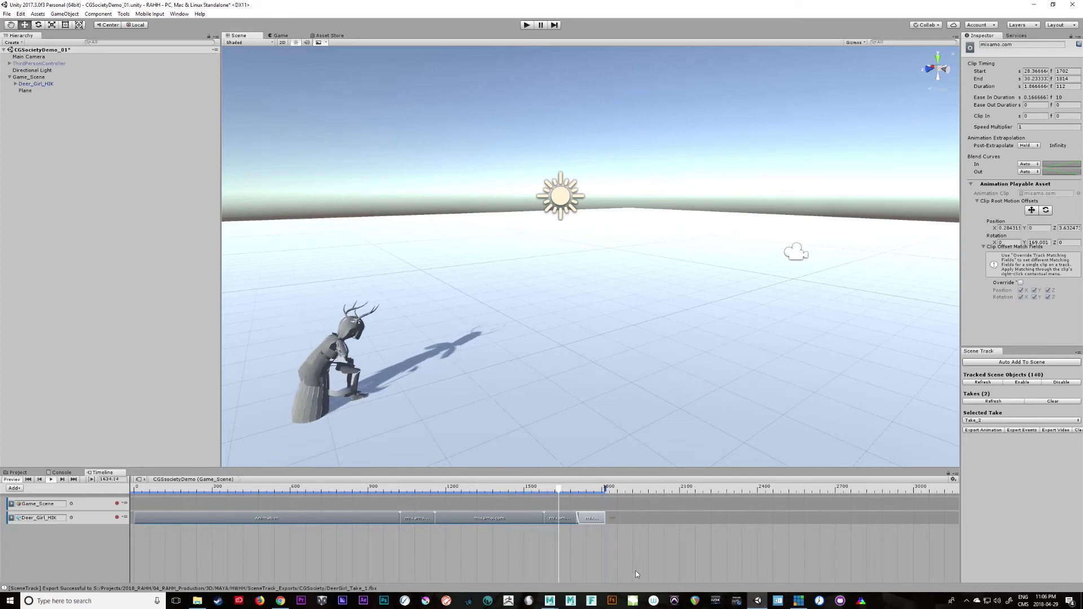
Shift the last three clips on Deer_Girl_HIK 20 frames earlier and start the scene running
{"action": "left_click", "coordinate": [490, 489]}
{"action": "left_click_drag", "start_coordinate": [488, 503], "coordinate": [442, 548]}
{"action": "left_click_drag", "start_coordinate": [631, 517], "coordinate": [410, 513]}
{"action": "left_click", "coordinate": [426, 491]}
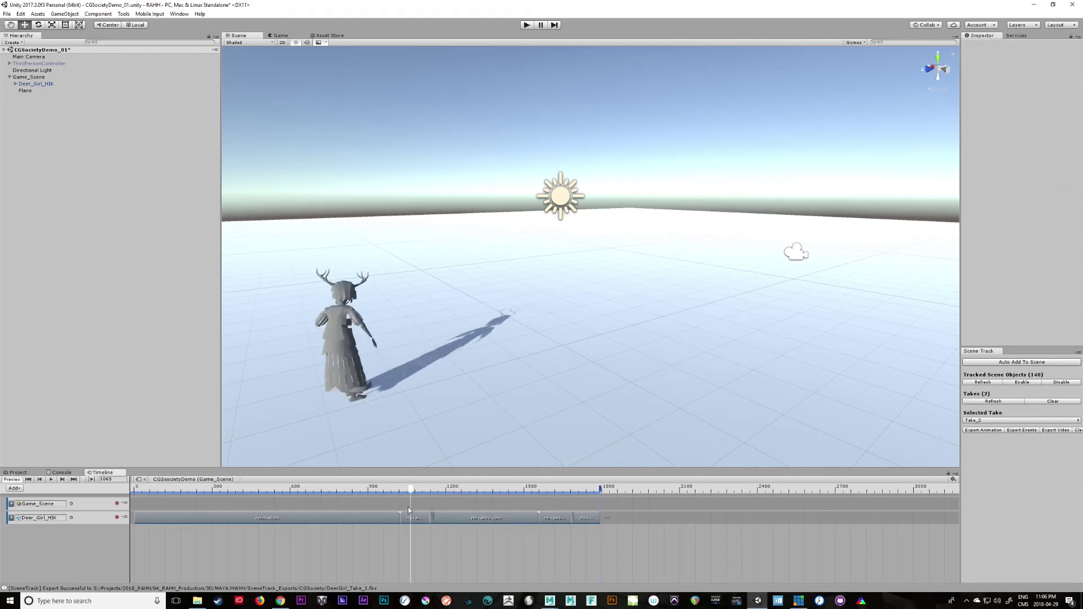
{"action": "left_click", "coordinate": [527, 25]}
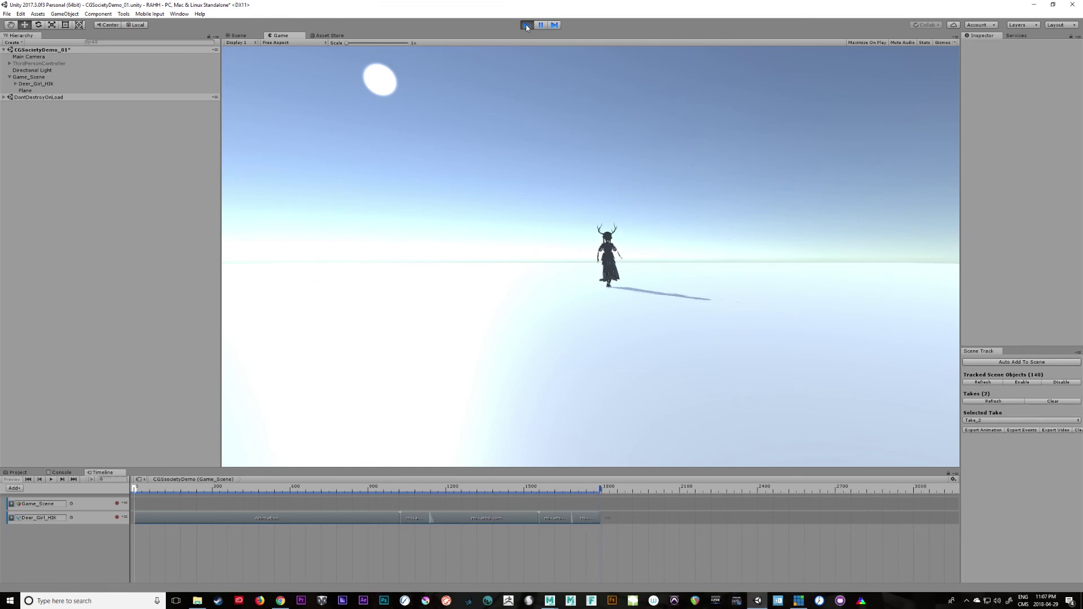
Stop Play mode once SceneTrack has recorded the run
{"action": "left_click", "coordinate": [525, 25]}
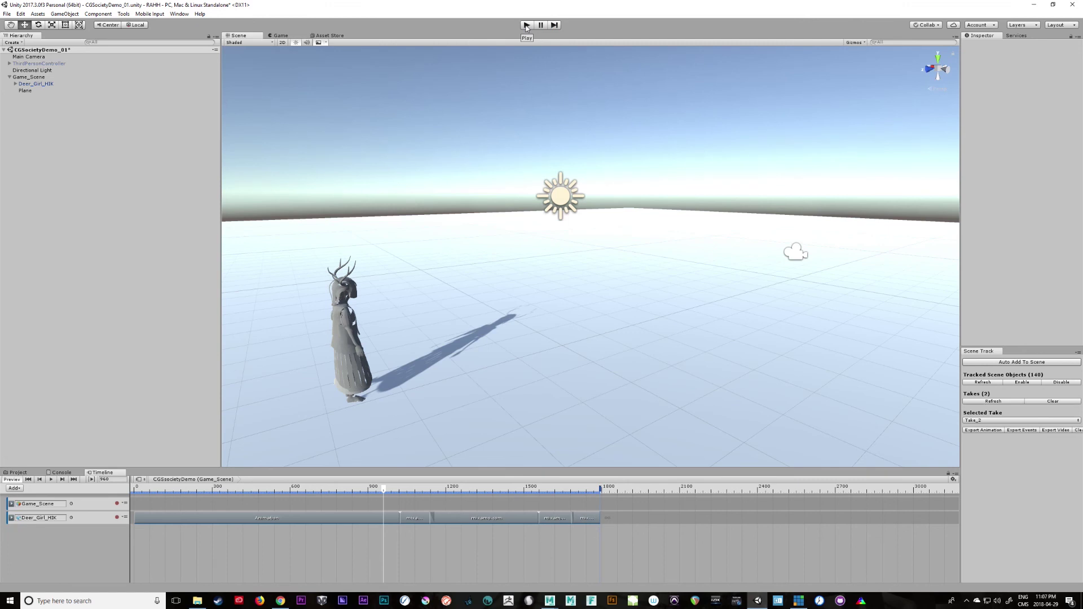
Export Take_3 as DeerGirl_Take_3.fbx to the CGSociety folder, then minimise Unity
{"action": "left_click", "coordinate": [993, 402]}
{"action": "left_click", "coordinate": [988, 431]}
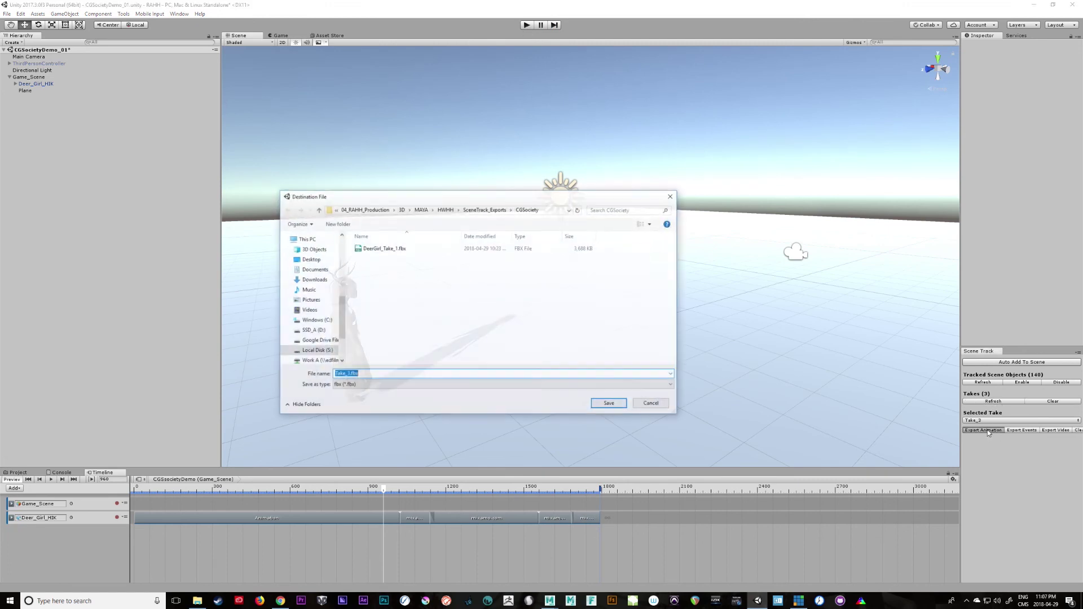
{"action": "left_click", "coordinate": [400, 249]}
{"action": "double_click", "coordinate": [370, 375]}
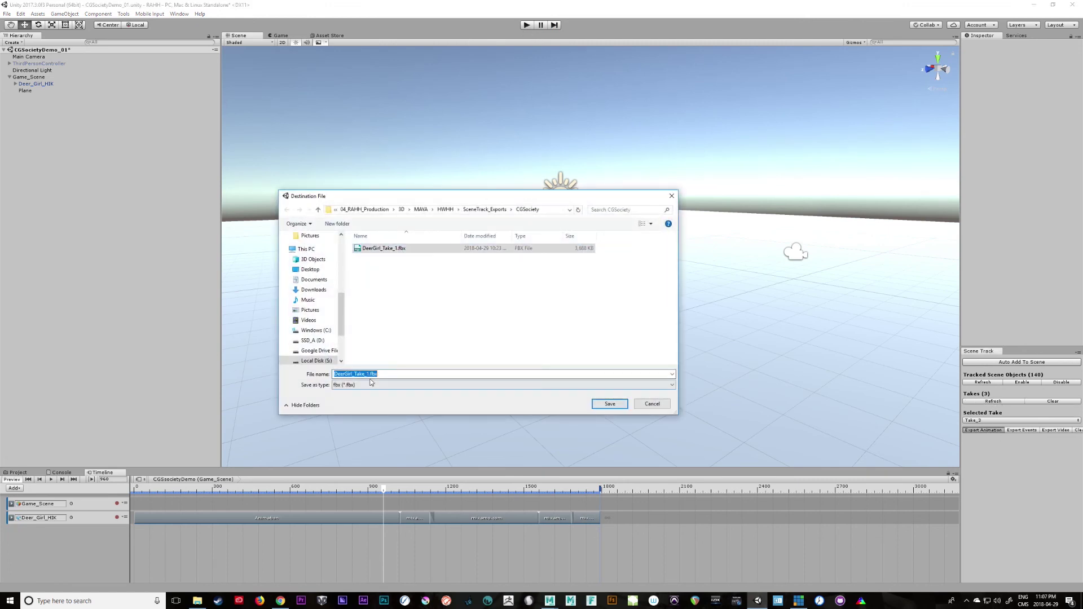
{"action": "key", "text": "BackSpace"}
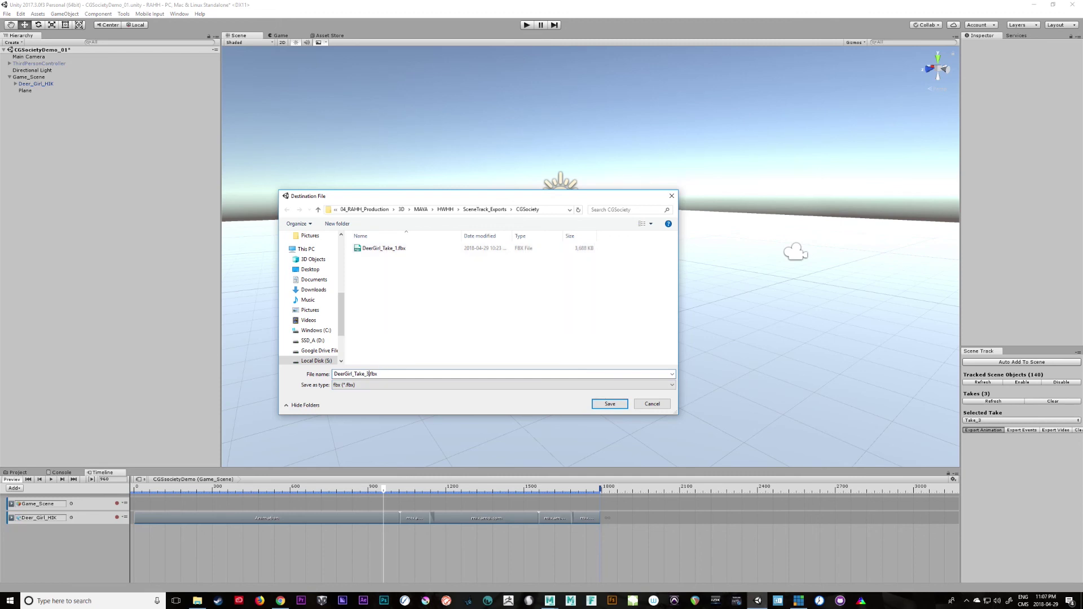
{"action": "type", "text": "3"}
{"action": "key", "text": "Return"}
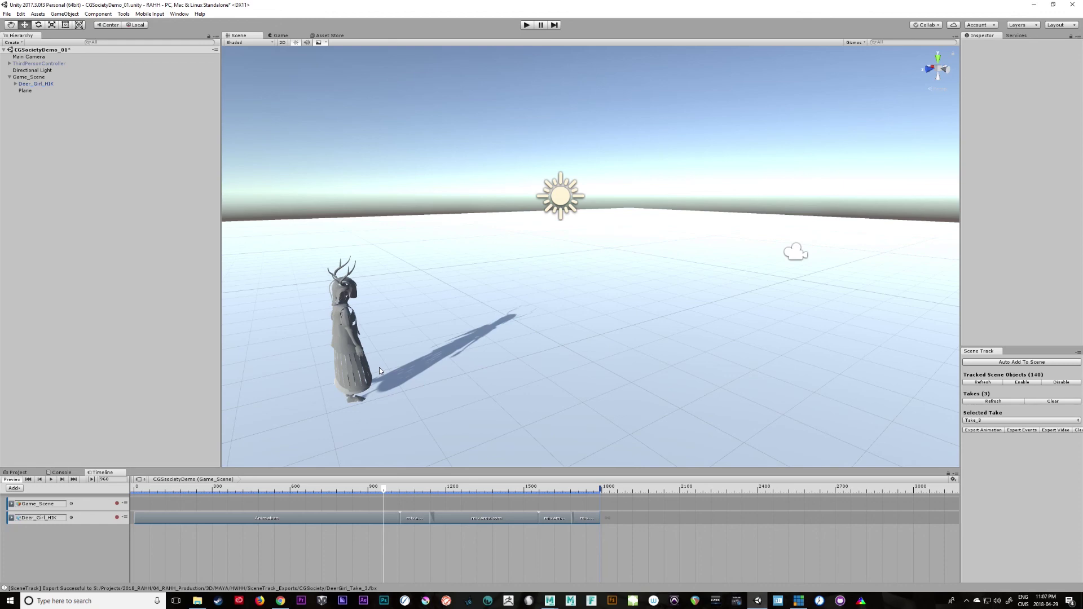
{"action": "left_click", "coordinate": [1034, 5]}
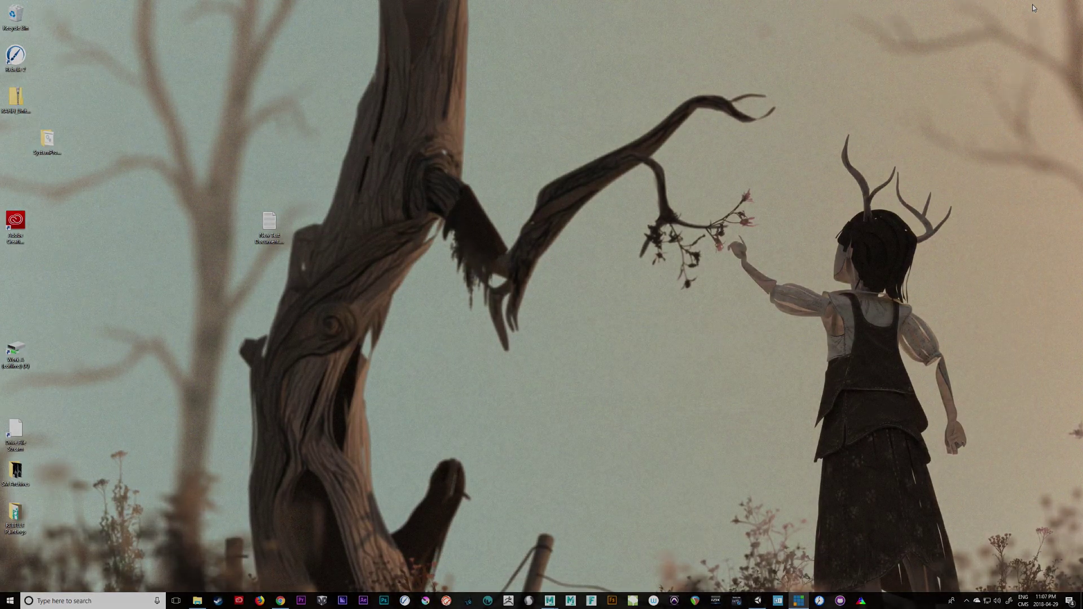